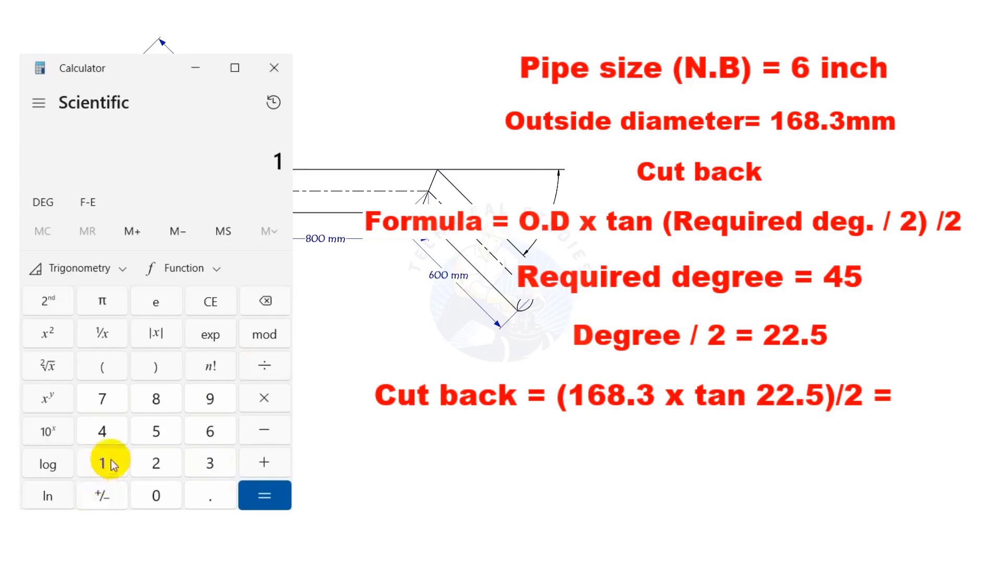
Step: Enter the 168.3 mm pipe diameter as the first factor of a multiplication
{"action": "left_click", "coordinate": [204, 436]}
{"action": "left_click", "coordinate": [159, 400]}
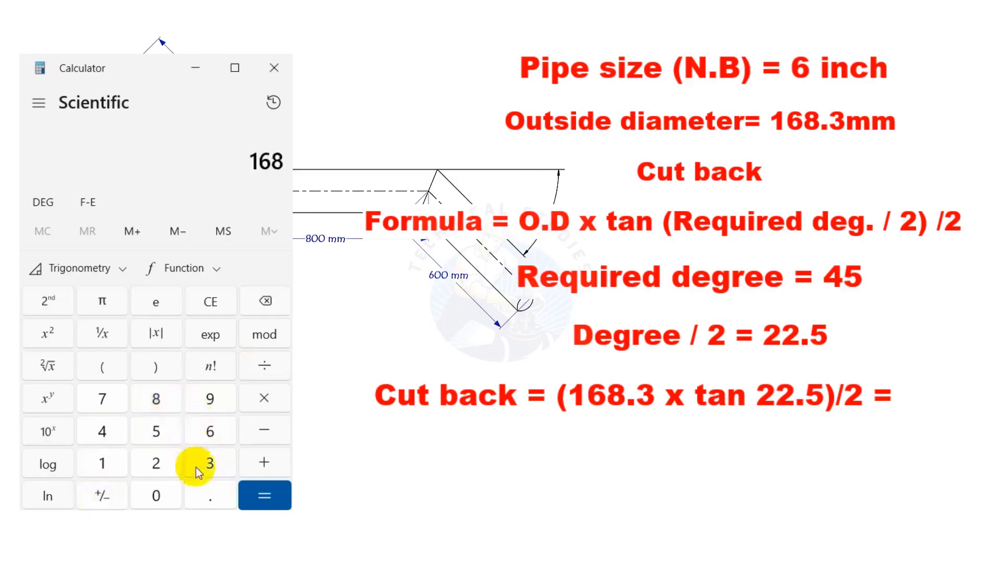
{"action": "left_click", "coordinate": [203, 497]}
{"action": "left_click", "coordinate": [209, 462]}
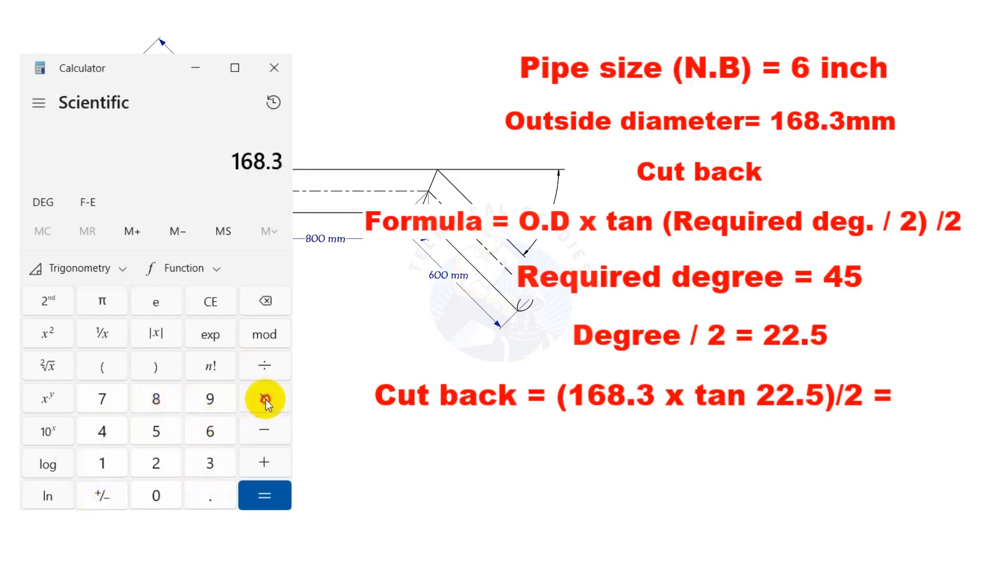
{"action": "left_click", "coordinate": [266, 399]}
Step: Multiply the diameter by tan(22.5) and evaluate the product
{"action": "left_click", "coordinate": [173, 462]}
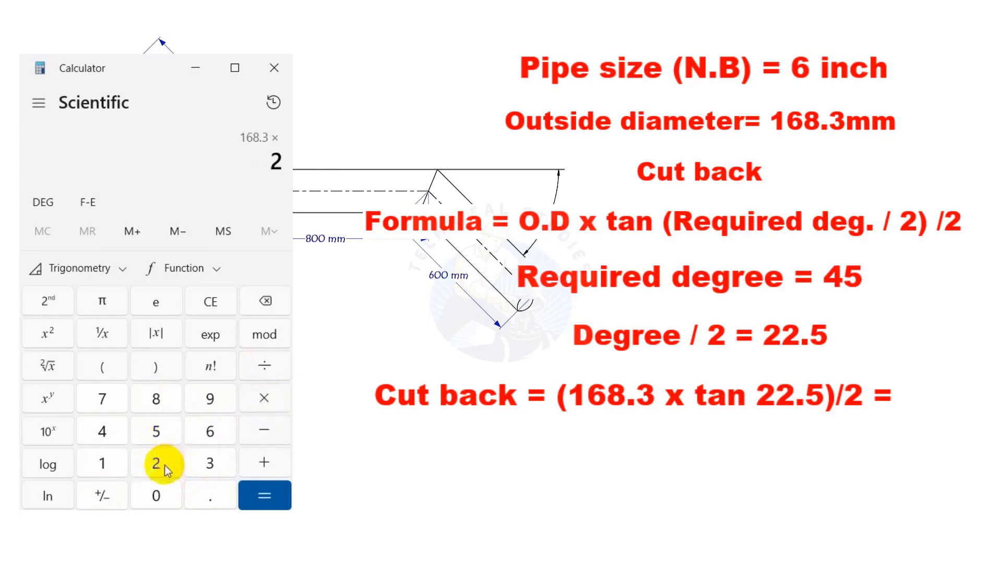
{"action": "left_click", "coordinate": [210, 495]}
{"action": "left_click", "coordinate": [156, 436]}
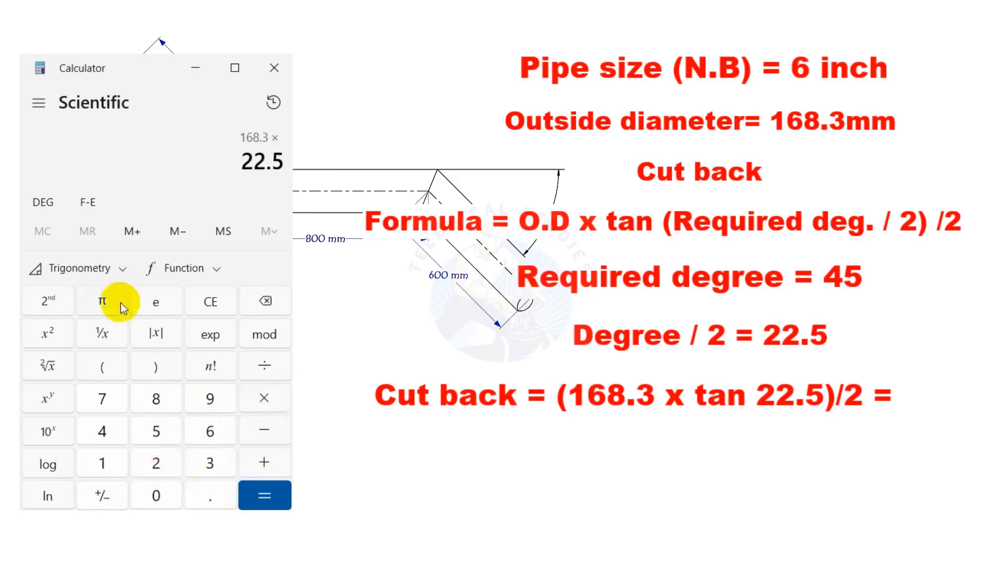
{"action": "left_click", "coordinate": [120, 266]}
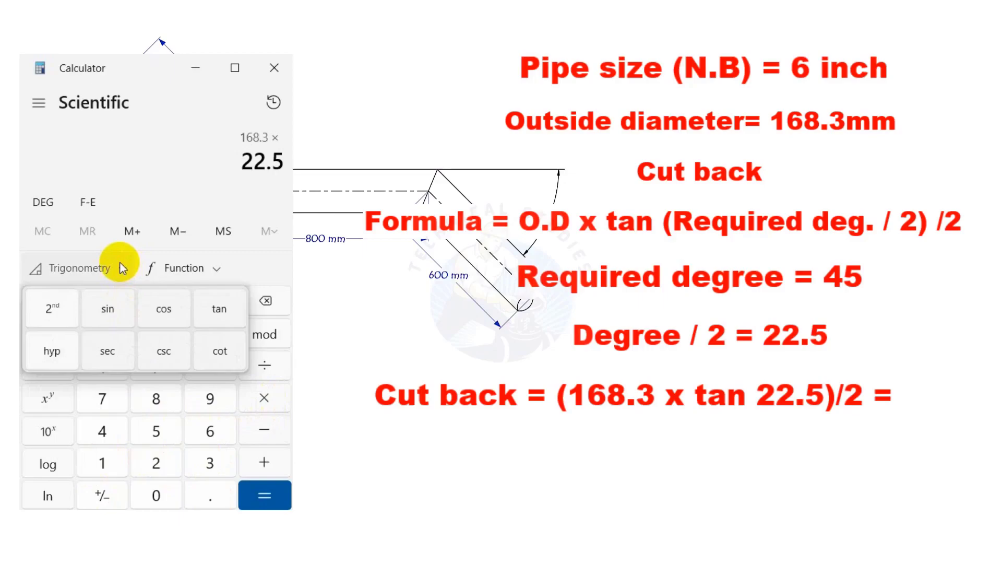
{"action": "left_click", "coordinate": [220, 308]}
{"action": "left_click", "coordinate": [272, 499]}
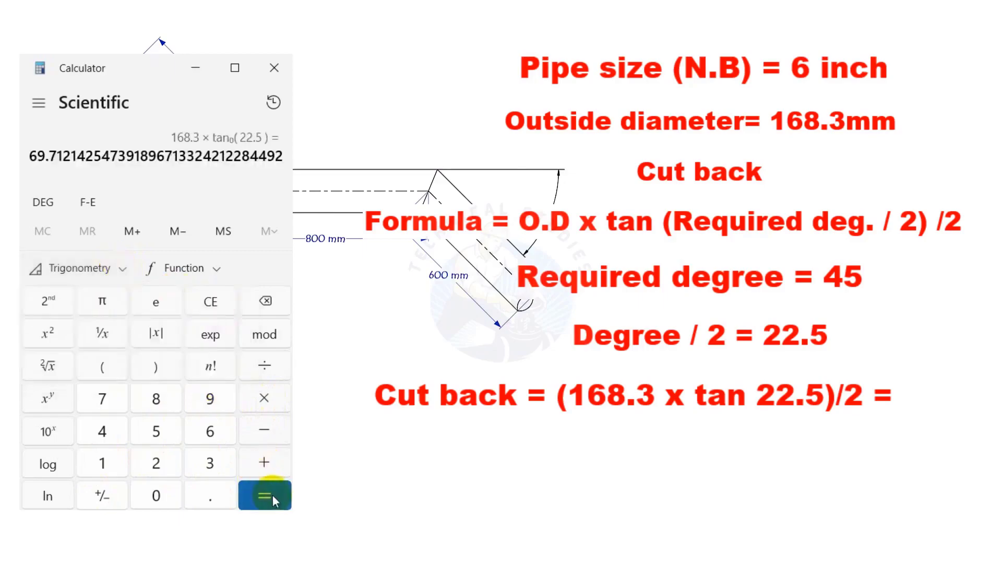
Step: Divide the product by 2, giving a cut-back of about 34.856
{"action": "left_click", "coordinate": [264, 366]}
{"action": "left_click", "coordinate": [152, 455]}
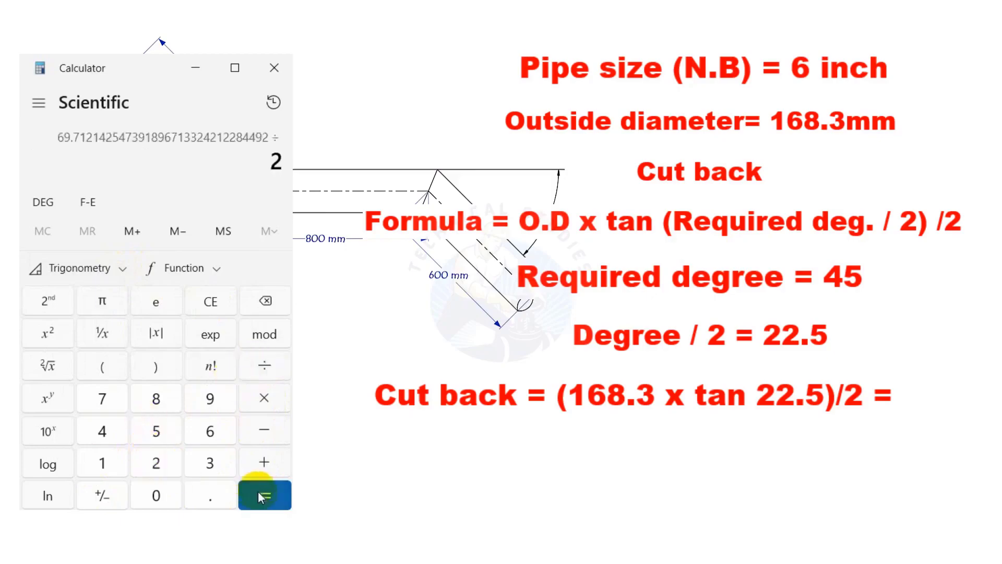
{"action": "left_click", "coordinate": [264, 496]}
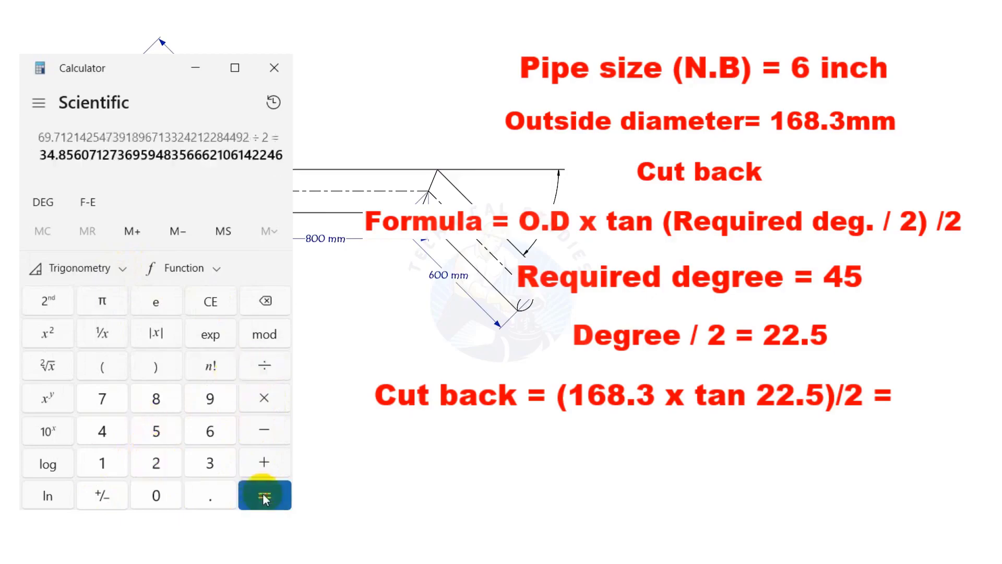